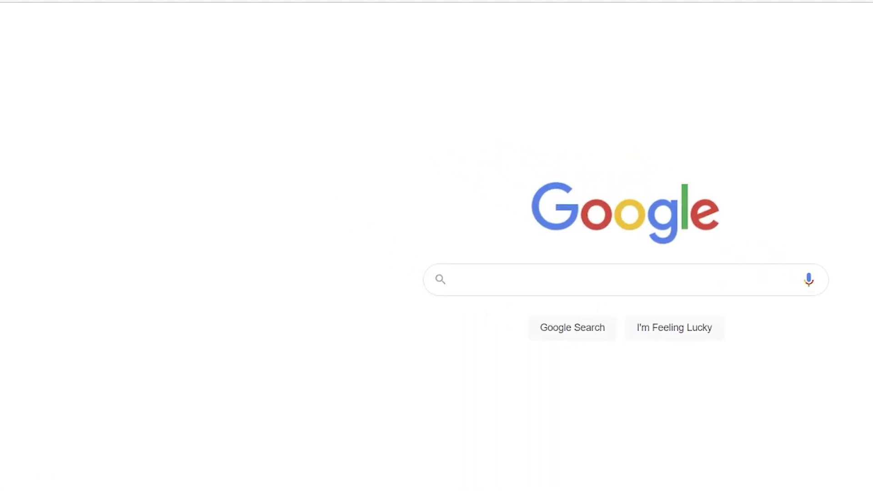
In Edge, download the PDFelement Windows installer from pdf.wondershare.com and run it
click(210, 35)
text(http://pdf.wondershare.com/)
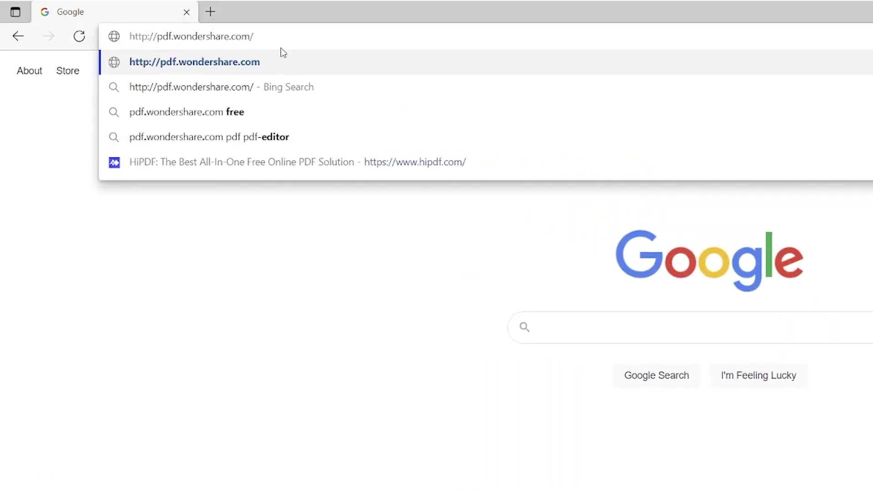
click(263, 62)
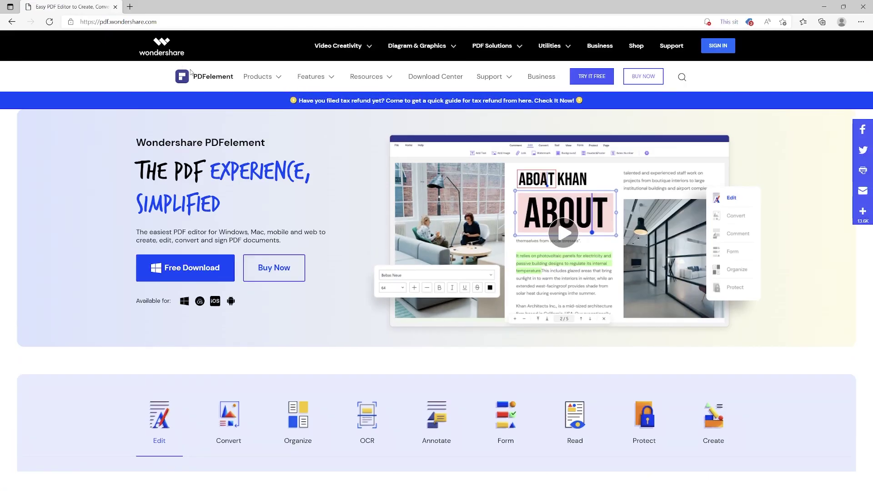
click(169, 268)
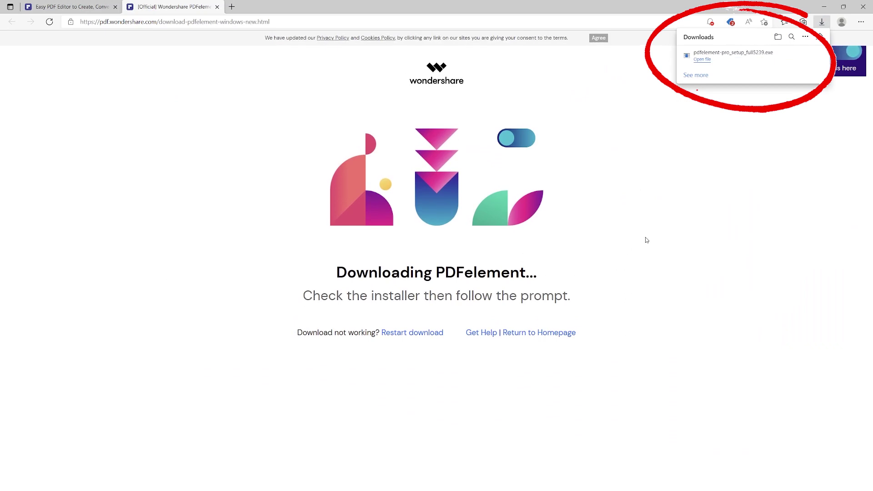
click(703, 60)
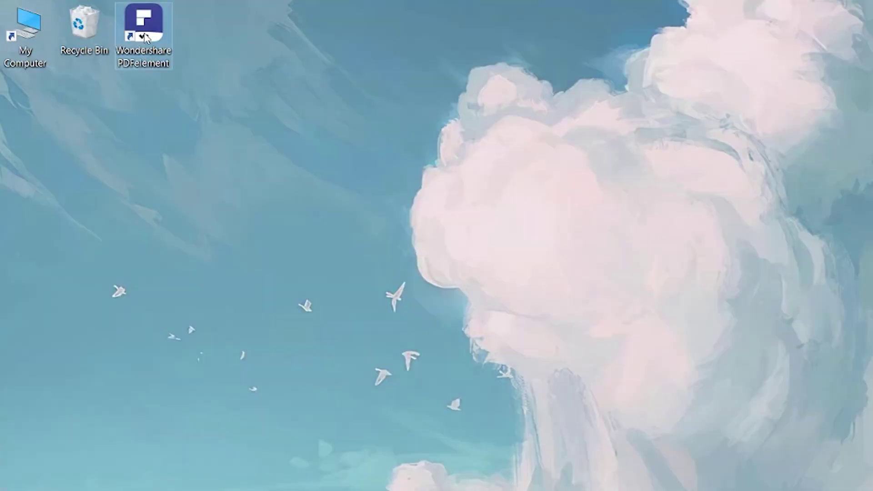
Launch PDFelement from the desktop and open proposal.pdf
double_click(145, 38)
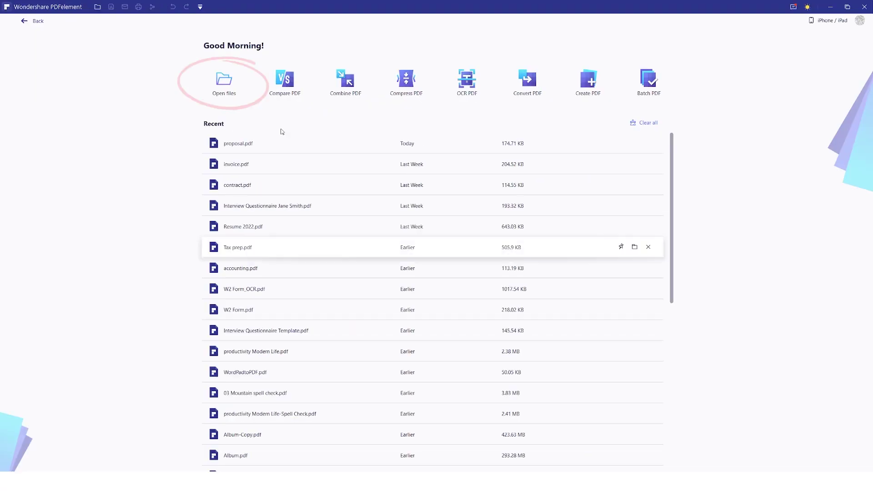
click(225, 85)
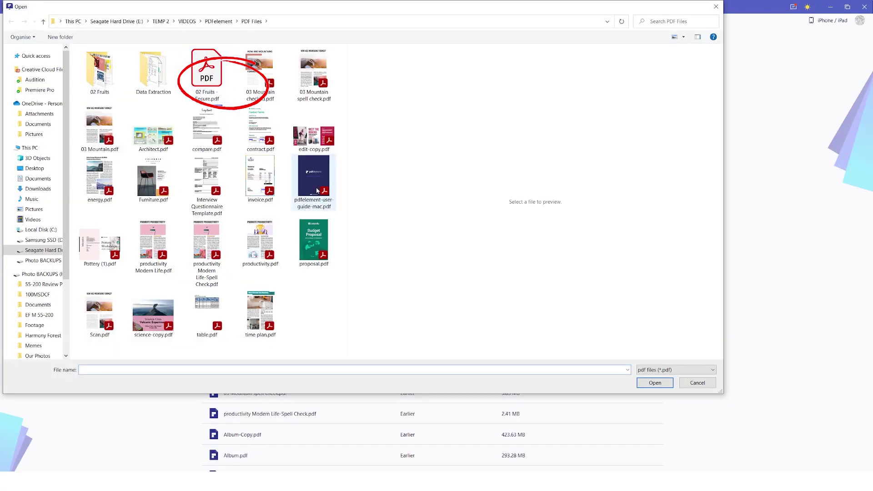
click(312, 241)
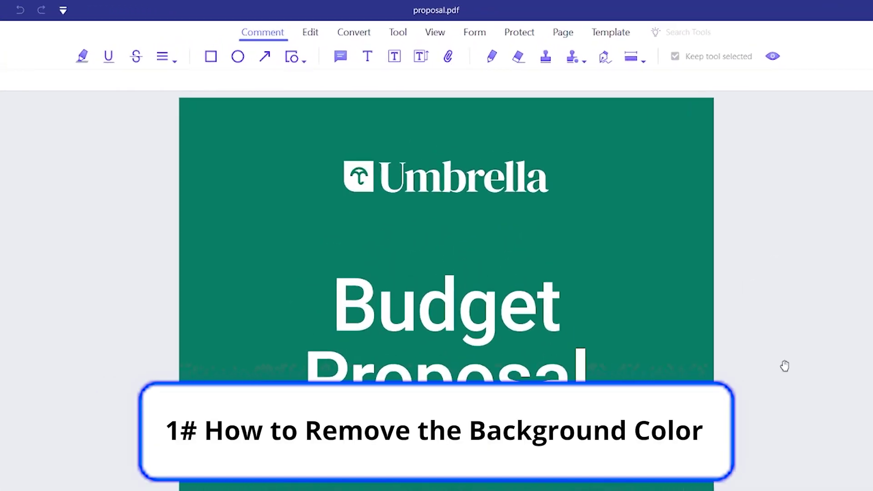
Delete the cover page's green background in Edit Background and apply the removal
click(312, 36)
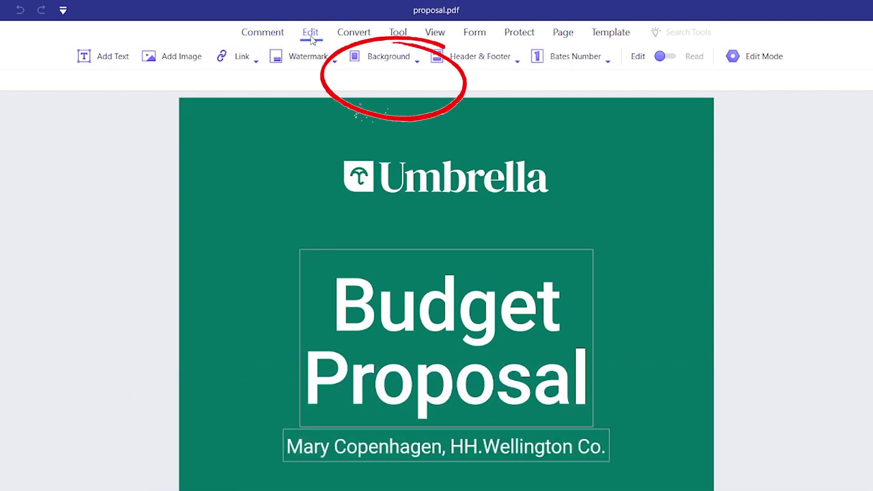
click(418, 60)
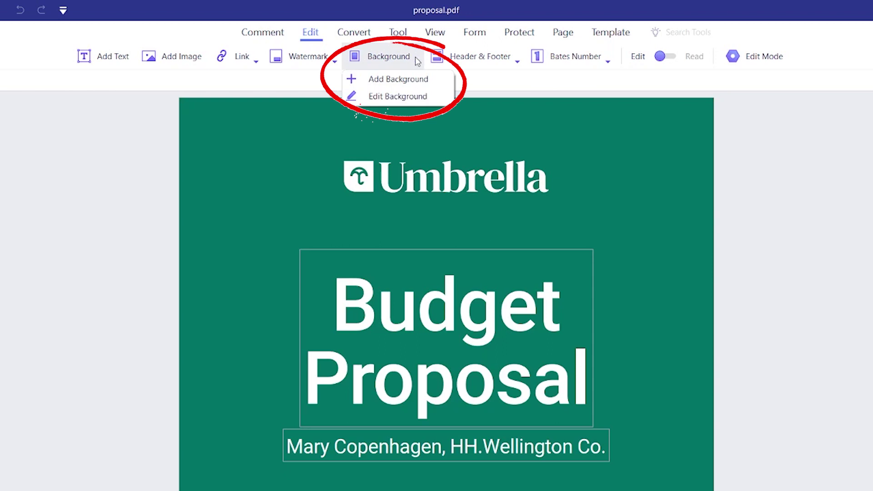
click(400, 97)
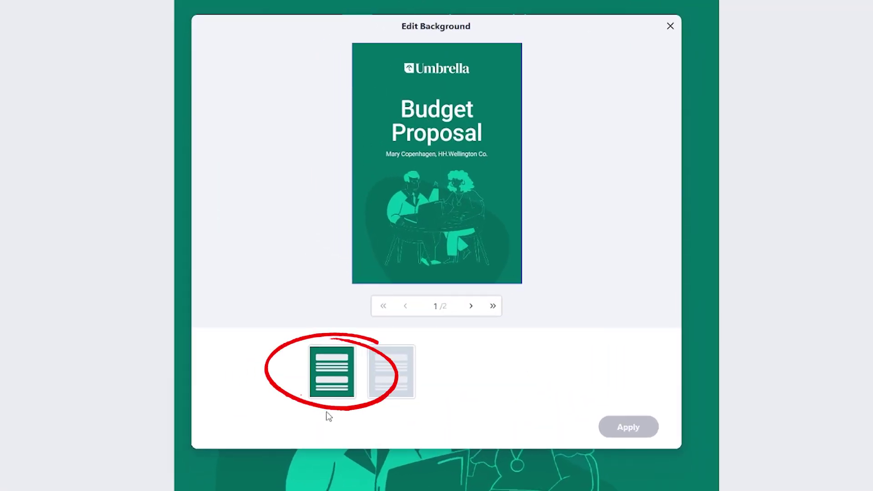
mouse_move(331, 377)
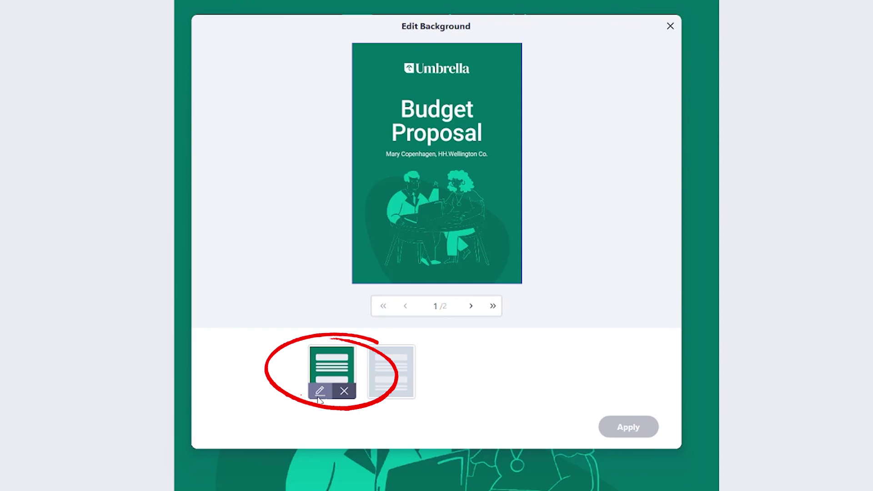
click(347, 395)
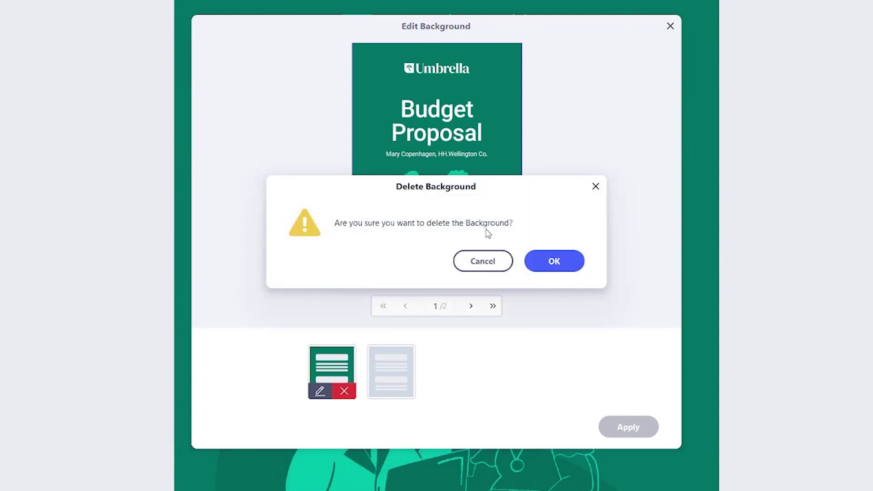
click(562, 266)
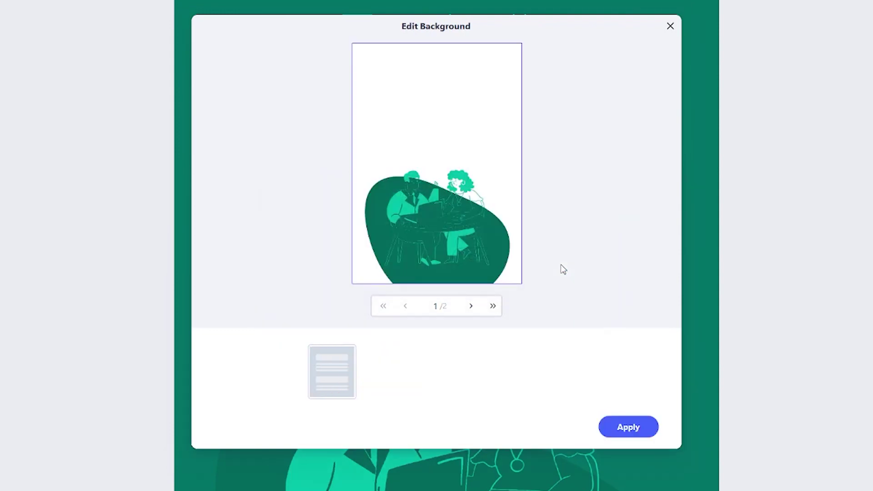
click(627, 429)
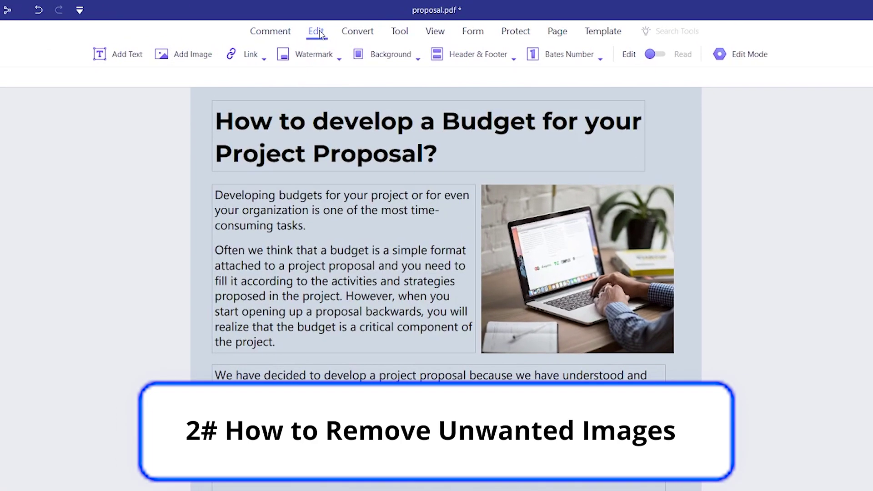
Delete the laptop photo from the 'How to develop a Budget' page
click(640, 272)
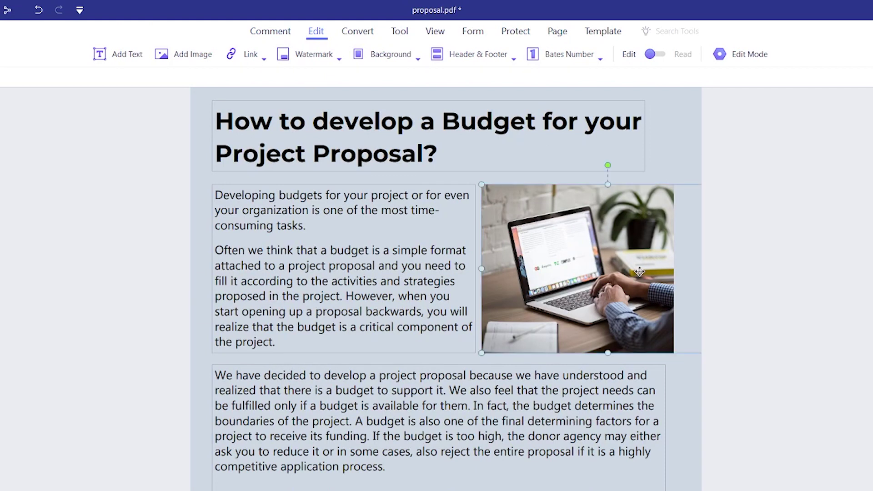
right_click(618, 260)
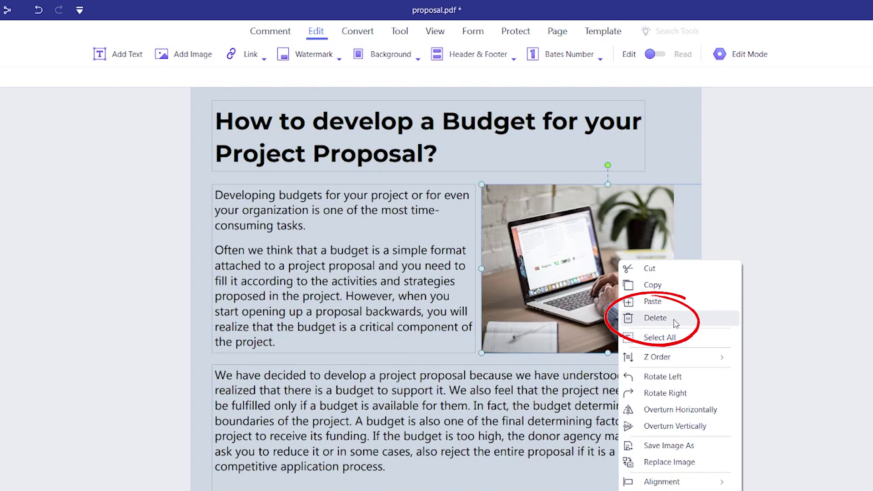
click(655, 318)
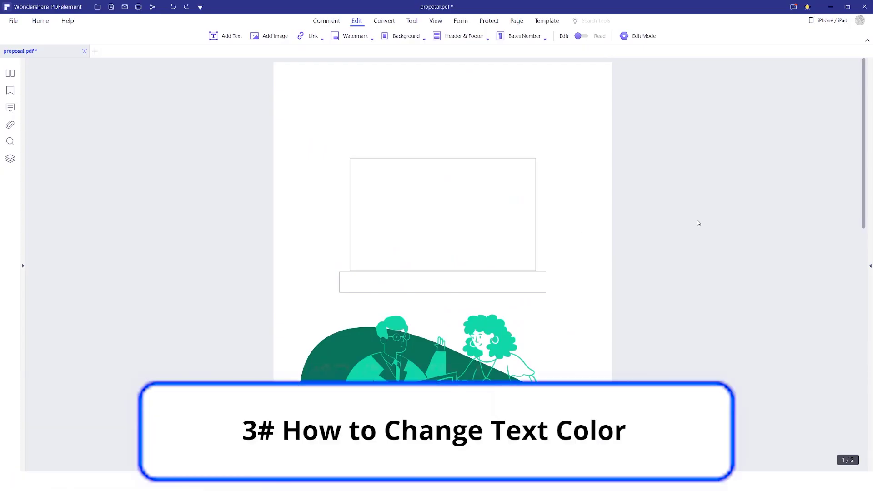
Make the white Budget Proposal title black using the floating toolbar's colour button
click(473, 213)
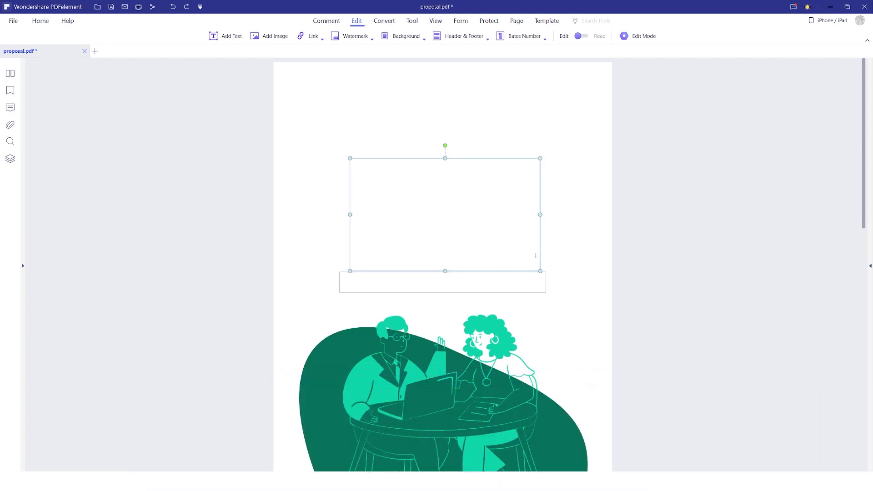
click(561, 257)
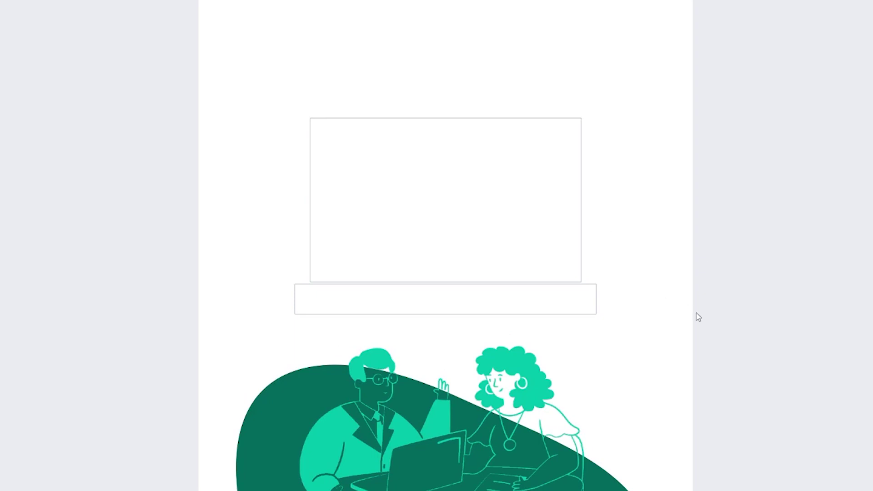
click(569, 256)
drag(573, 255, 342, 194)
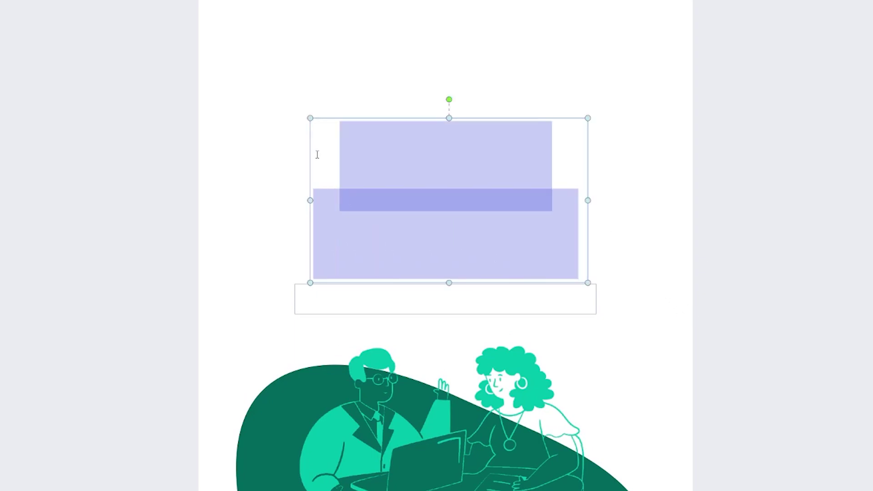
drag(317, 155, 317, 154)
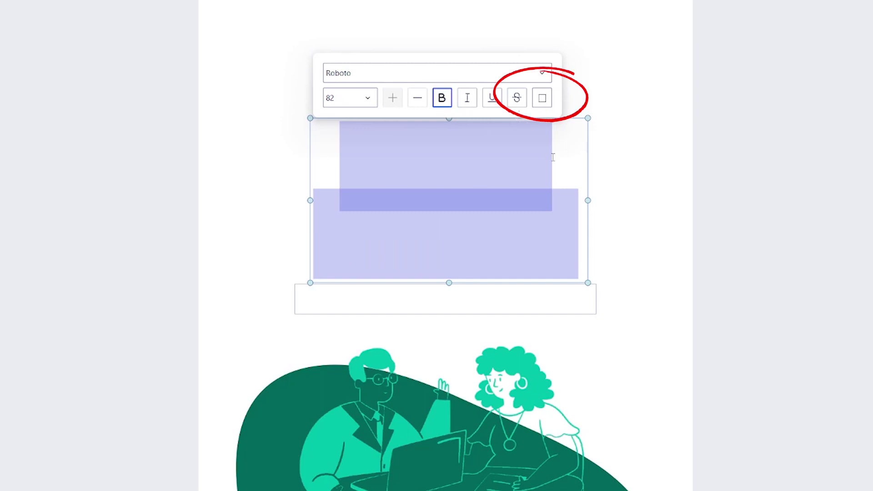
click(543, 99)
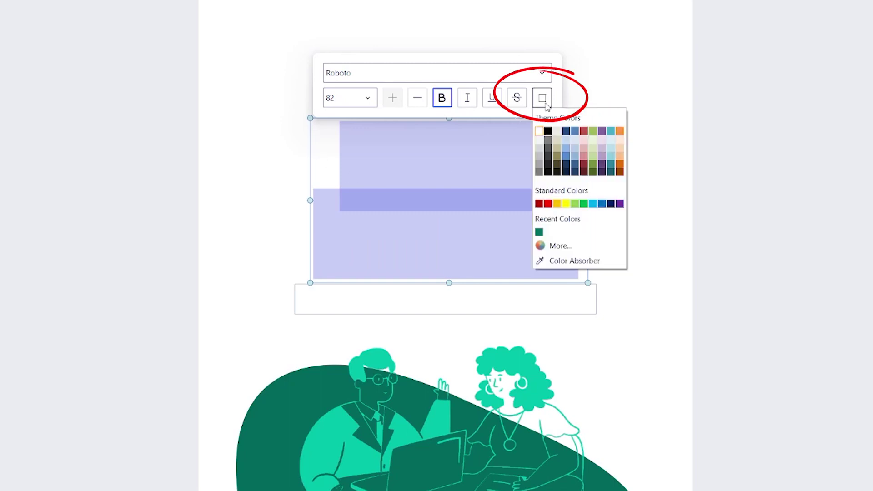
click(548, 132)
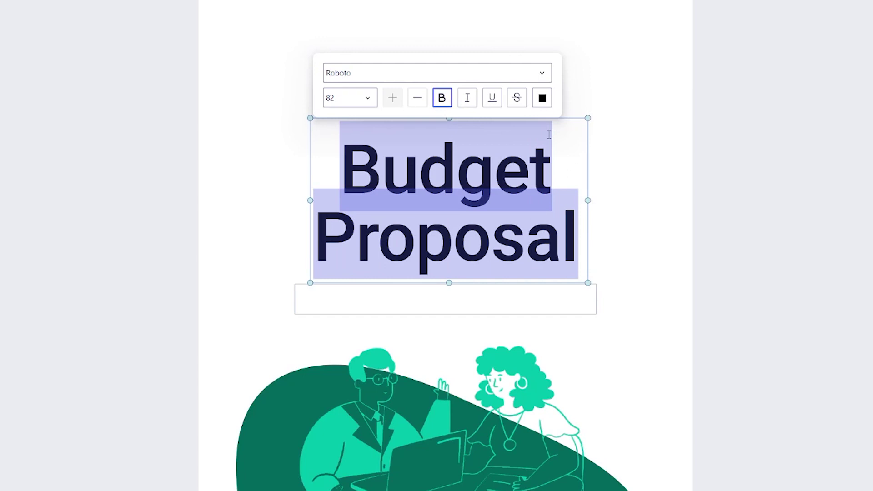
Make the white subtitle line black through the Properties panel's text colour
click(511, 67)
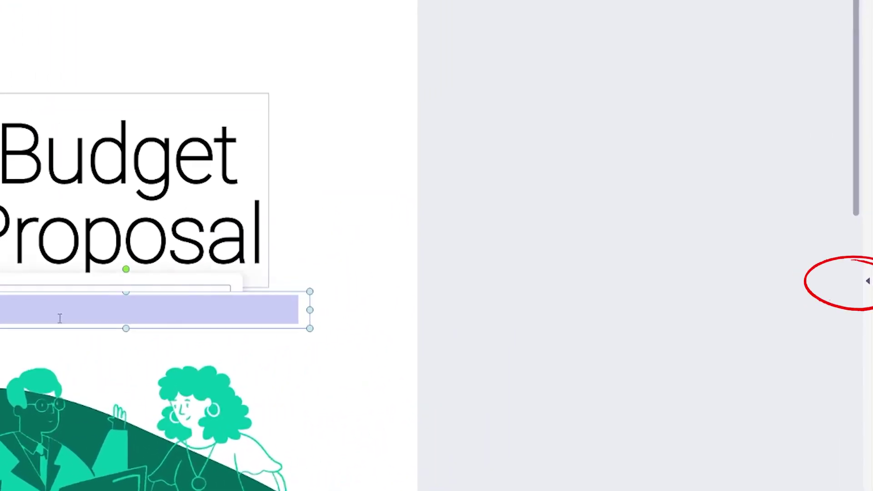
click(346, 318)
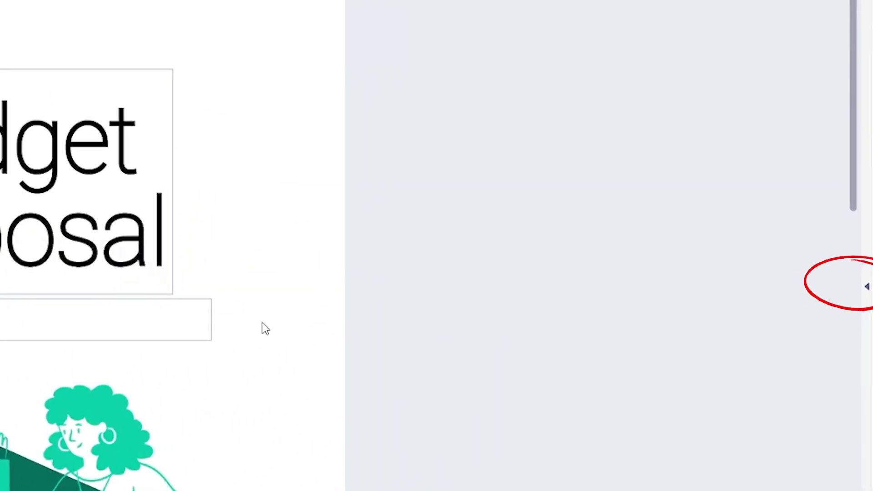
click(869, 289)
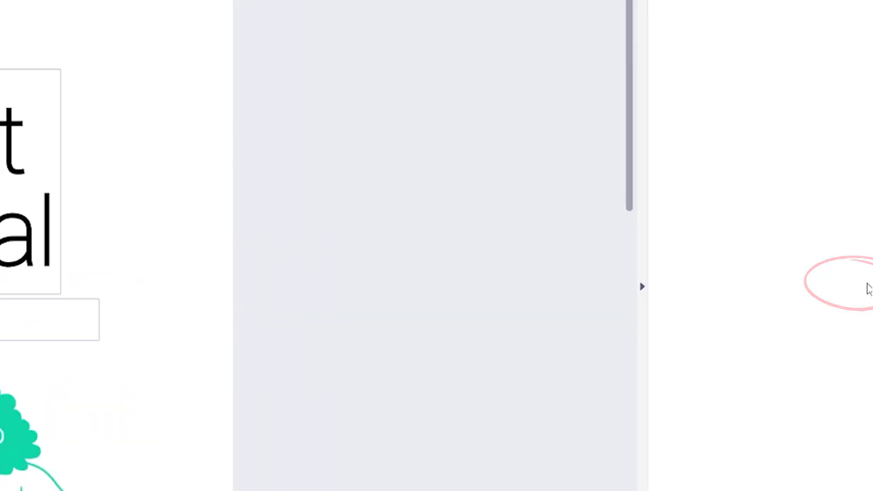
click(206, 331)
drag(375, 300, 167, 295)
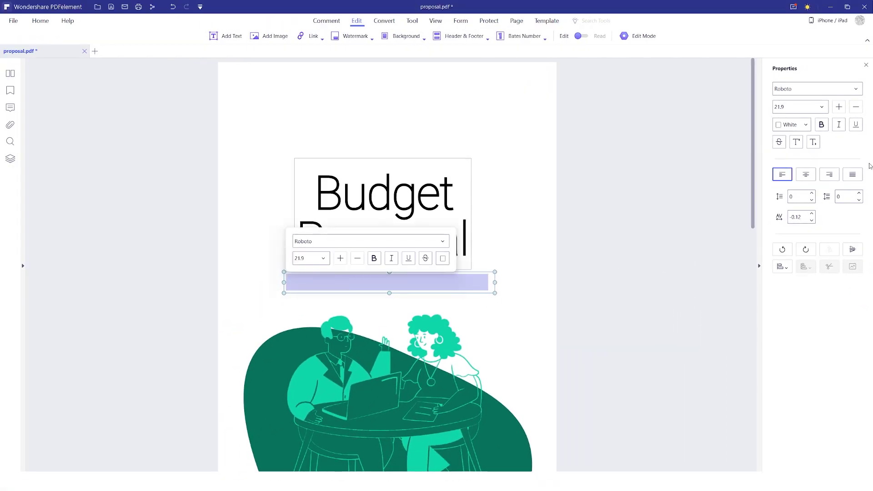
click(792, 125)
click(786, 149)
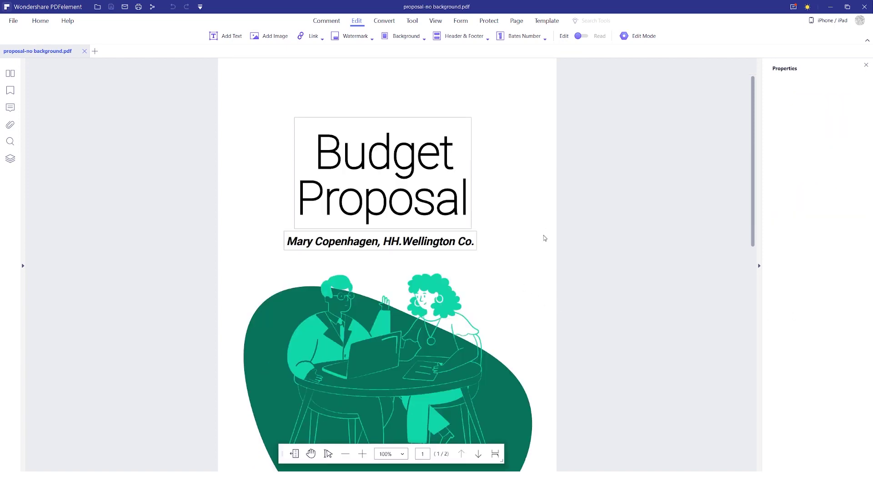
Save as PDF named 'proposal-no background.pdf', dropping '-Copy' and replacing the existing file
click(11, 21)
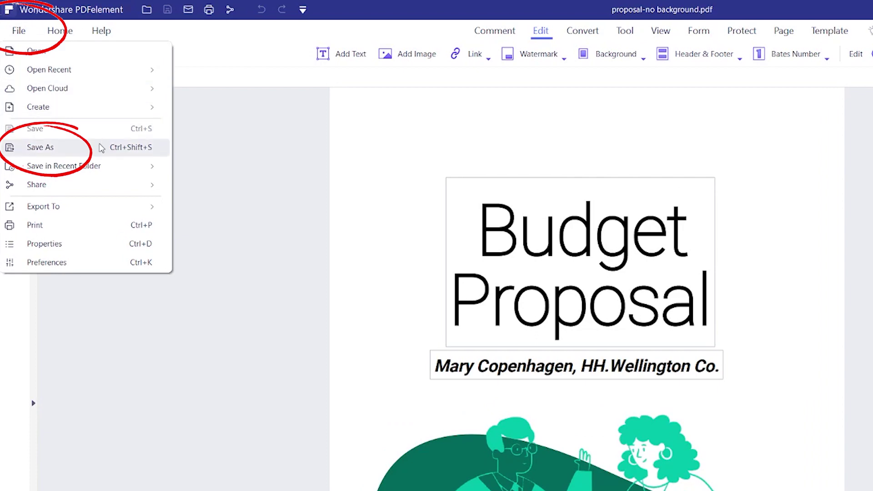
click(101, 147)
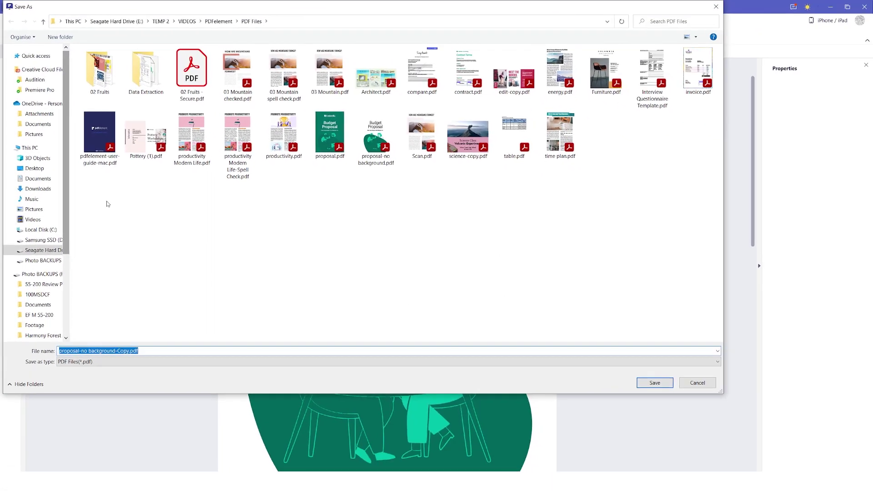
click(145, 352)
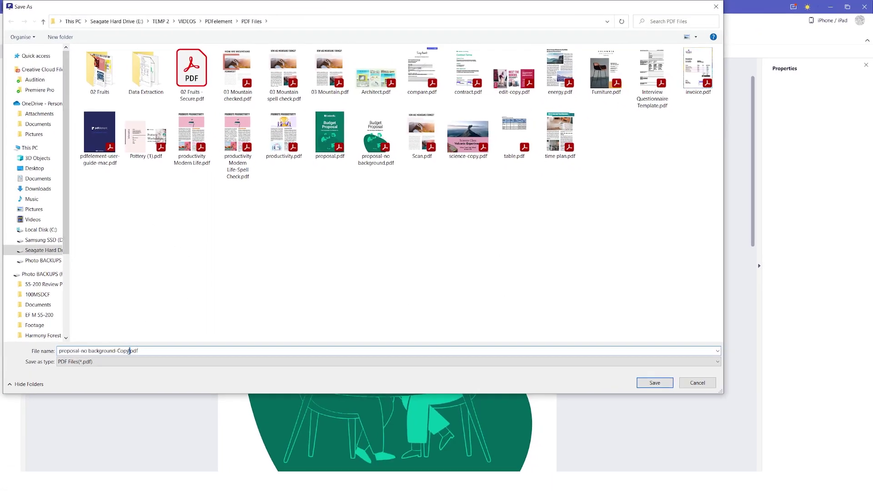
key(BackSpace)
key(BackSpace)
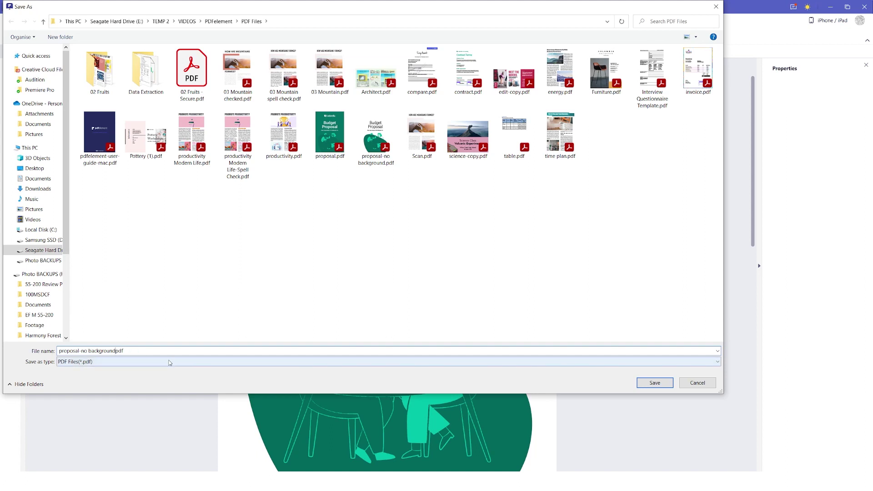
text(.)
click(586, 363)
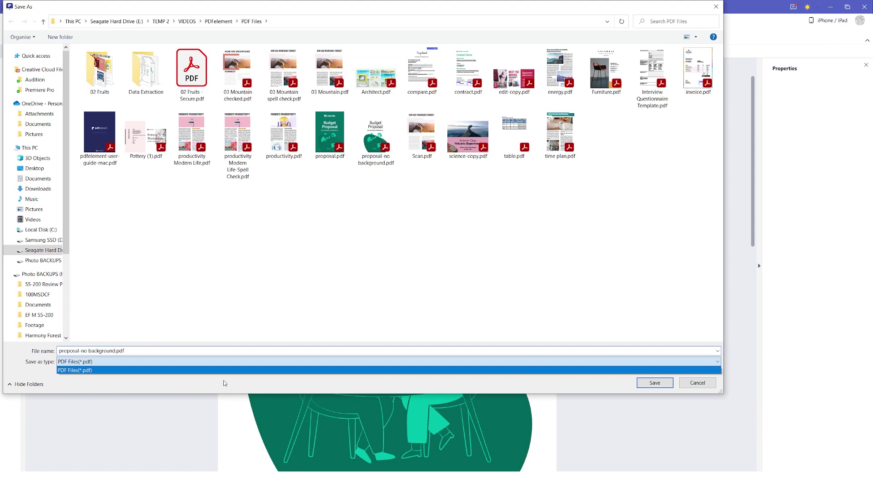
click(172, 370)
click(655, 383)
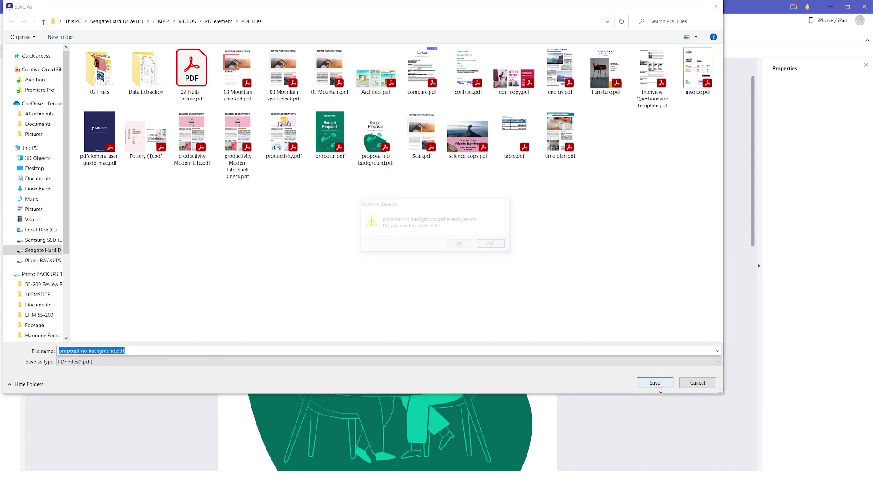
click(457, 245)
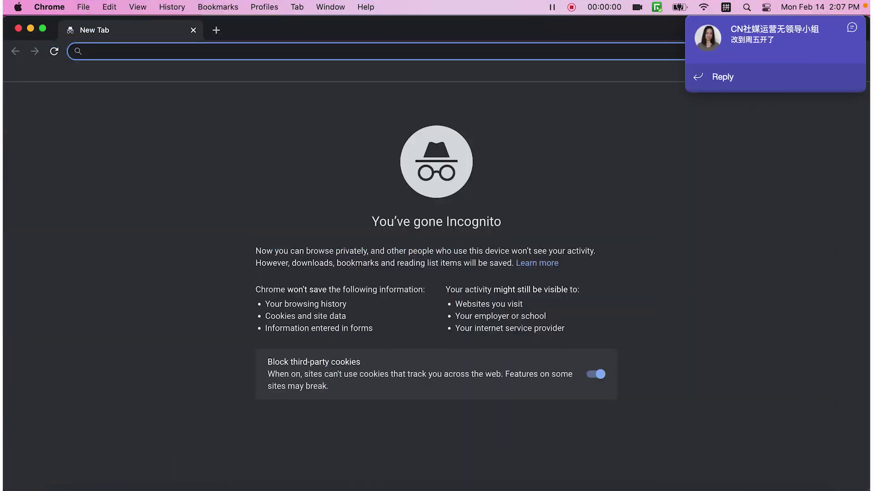
In Chrome, go to pdf.wondershare.com and download the Mac version of PDFelement
text(pdf.wondershare.com)
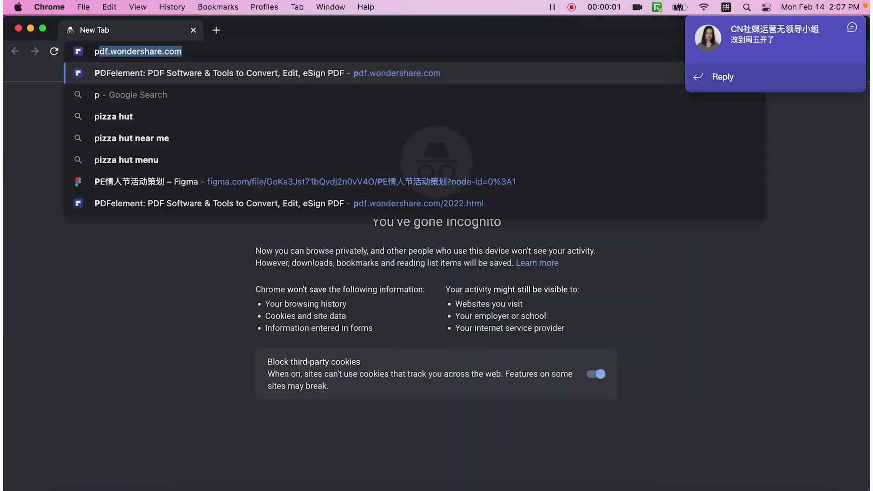
key(Return)
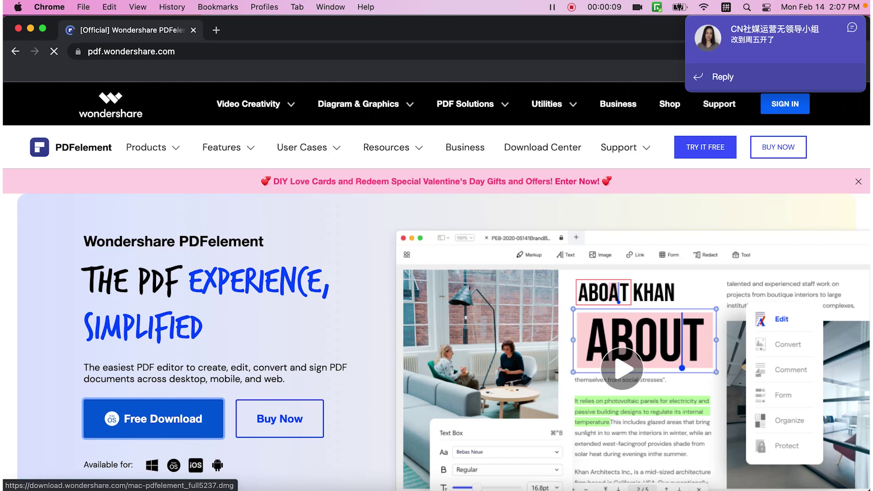
click(154, 419)
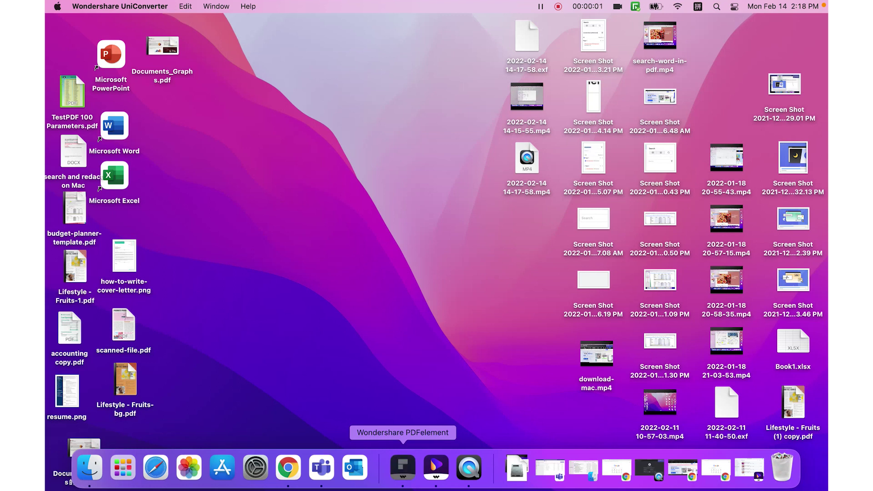
Bring PDFelement forward and open Lifestyle - Fruits-bg.pdf from the Desktop
click(403, 467)
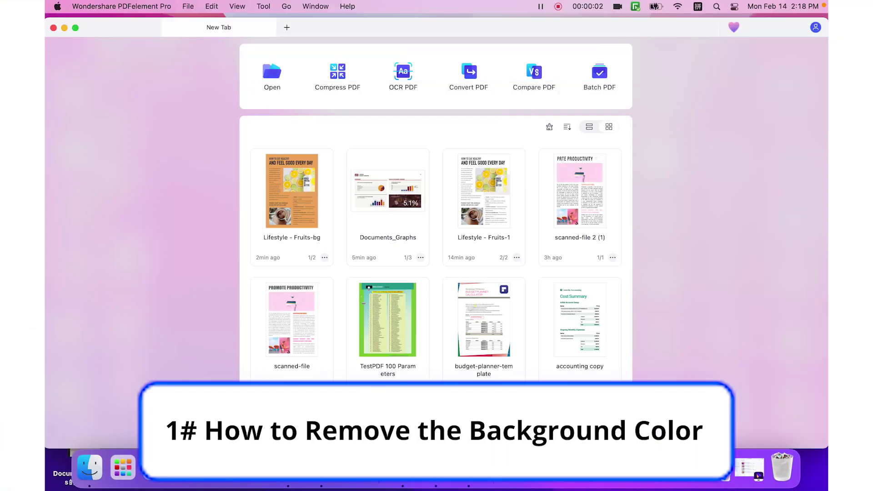
click(272, 75)
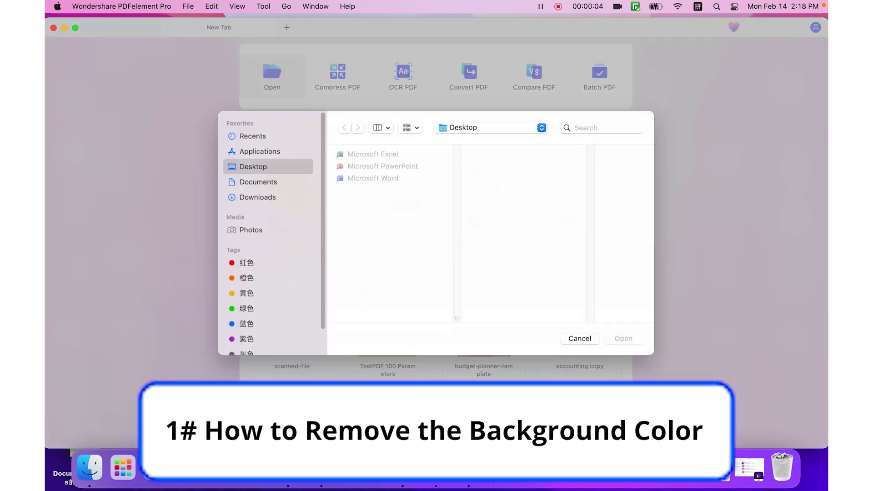
scroll(387, 233, down, 5)
click(387, 286)
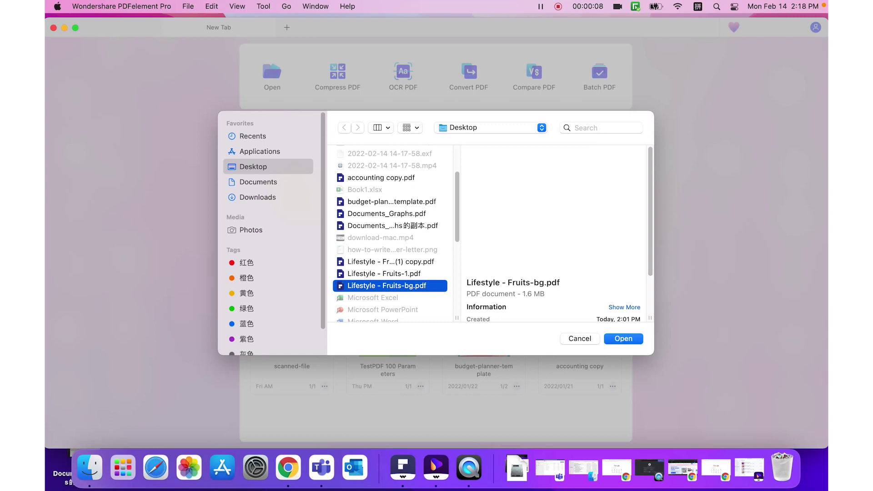
double_click(387, 286)
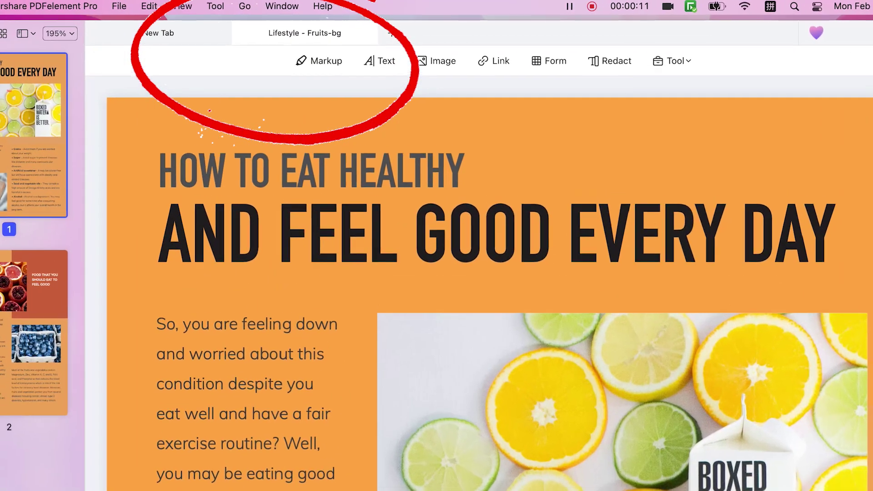
Remove the orange background from all pages via Tool > Add or Edit Background, confirming deletion
click(264, 6)
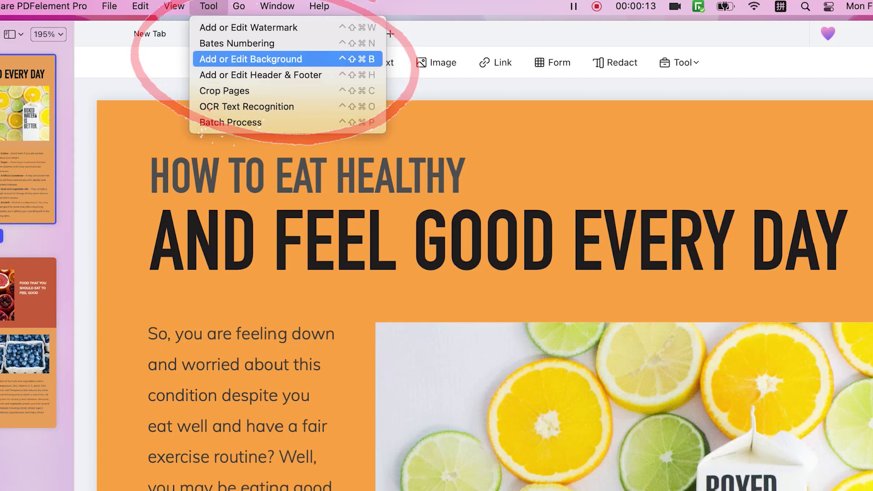
click(250, 59)
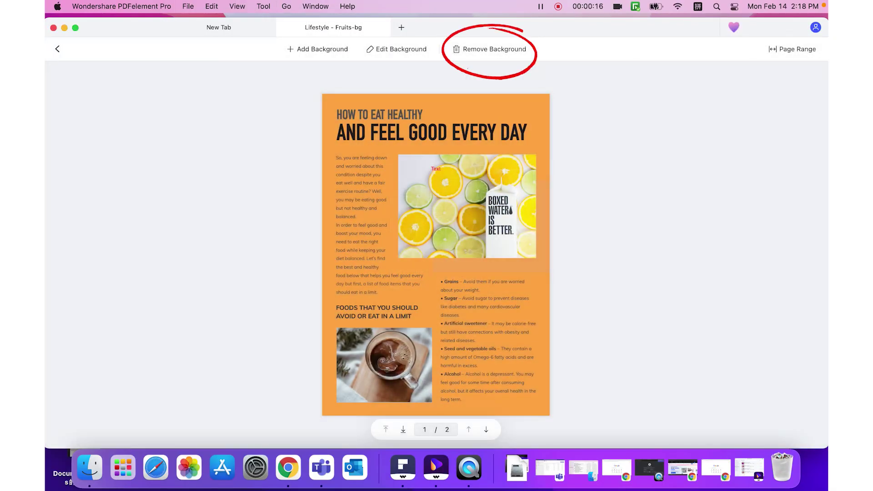
click(487, 429)
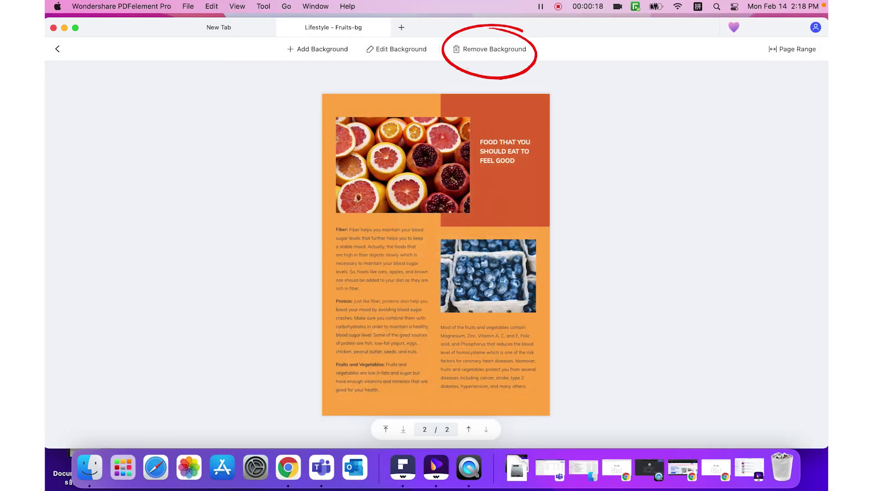
click(489, 49)
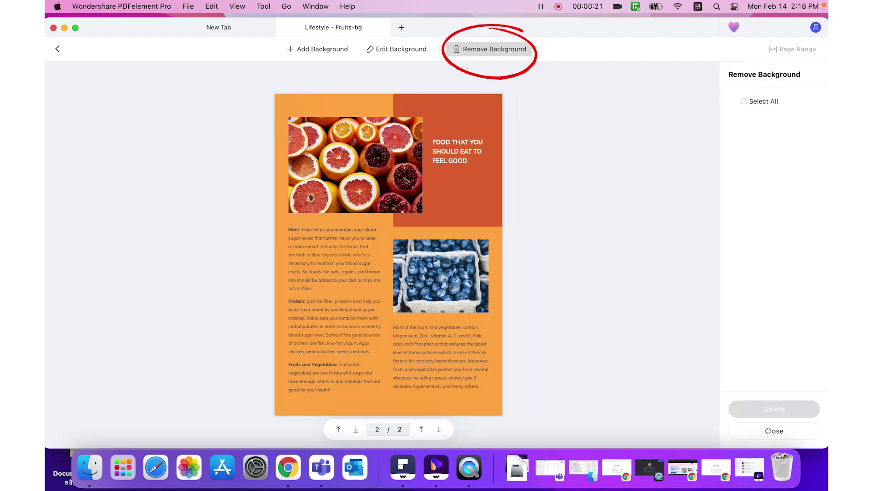
click(744, 101)
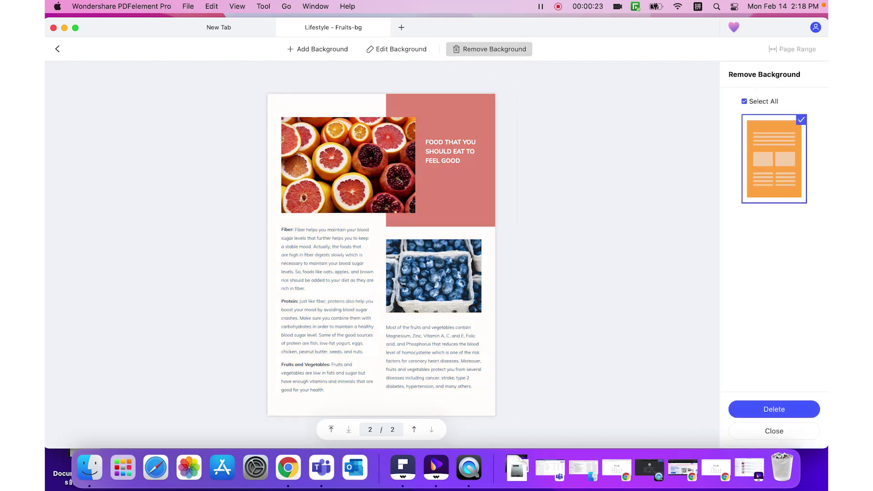
click(774, 409)
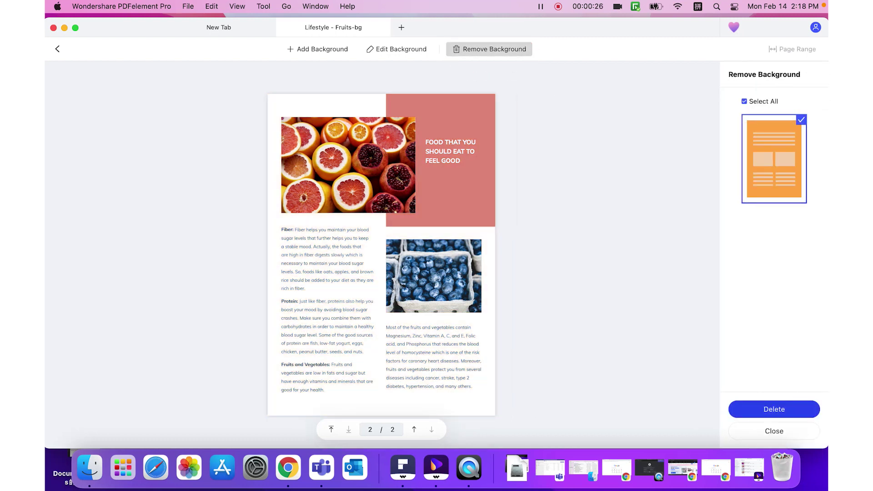
key(Return)
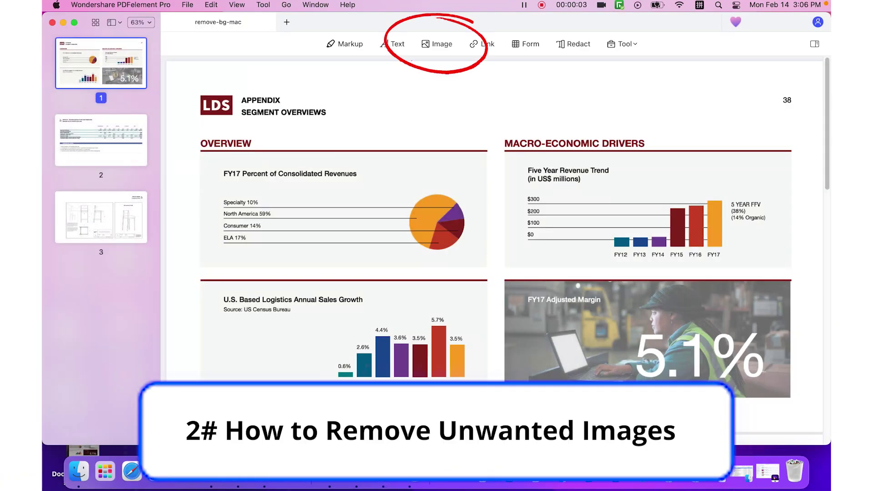
Switch to image editing and delete the worker photo from the FY17 Adjusted Margin panel
click(436, 43)
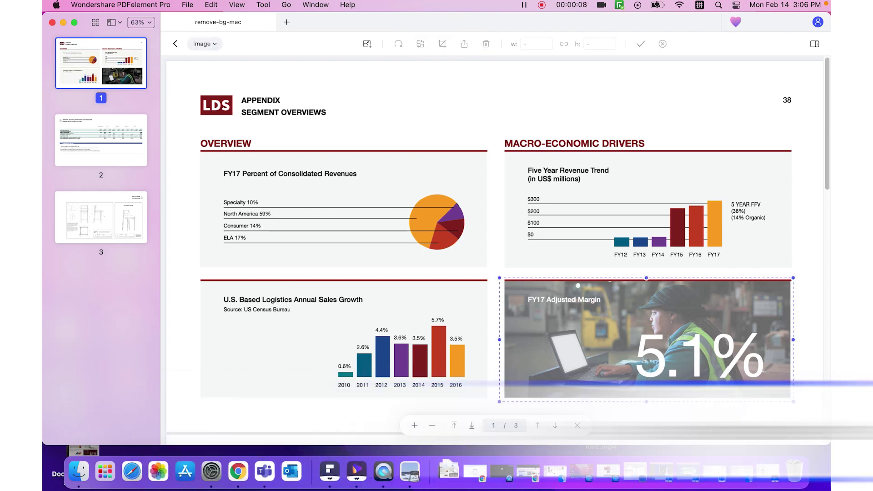
right_click(570, 289)
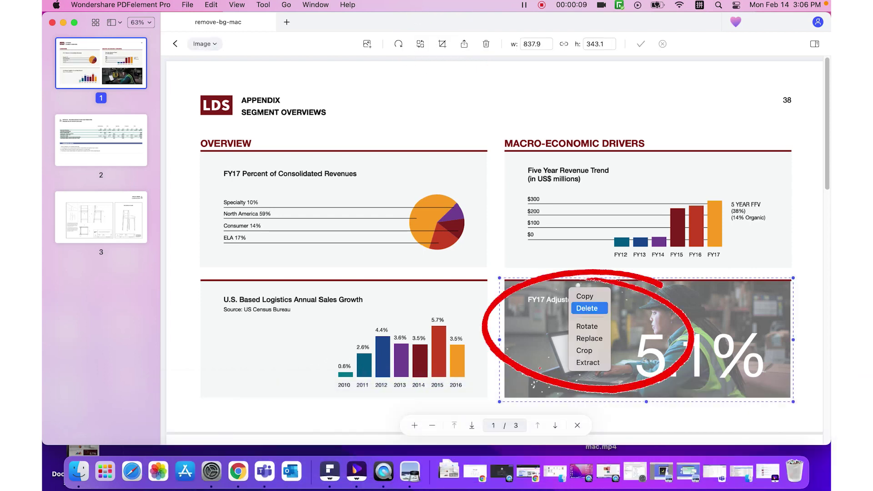
click(590, 308)
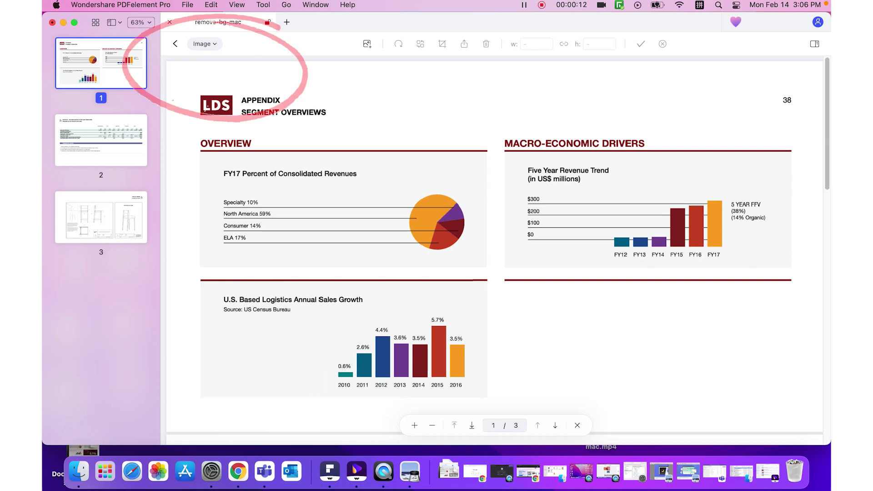
In Text editing mode, recolor the 'FY17 Adjusted Margin' label and the '5.1%' figure red
click(204, 44)
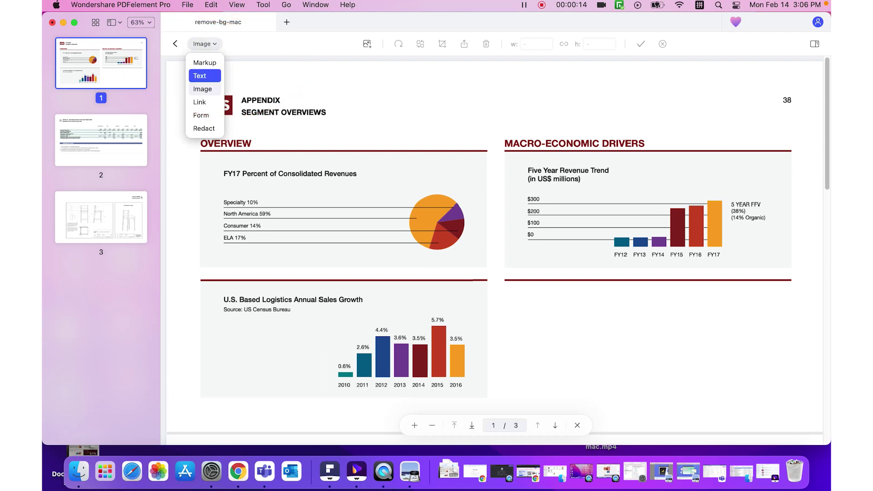
click(200, 76)
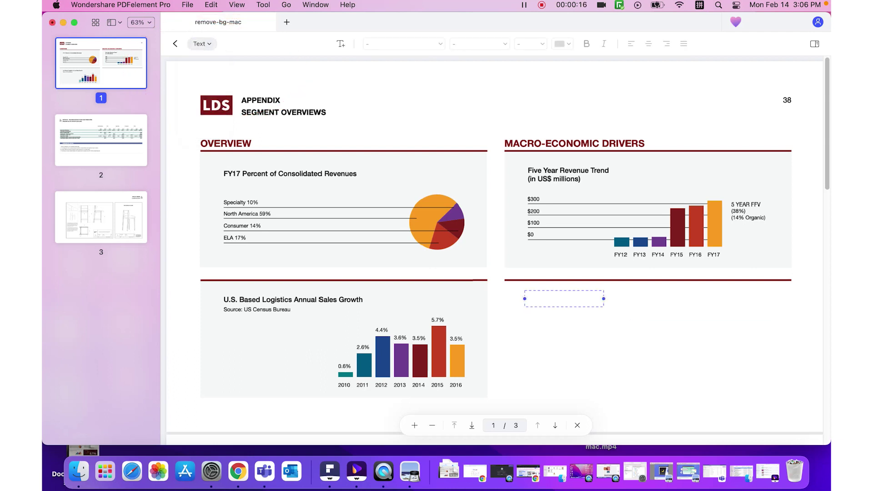
click(633, 354)
click(564, 299)
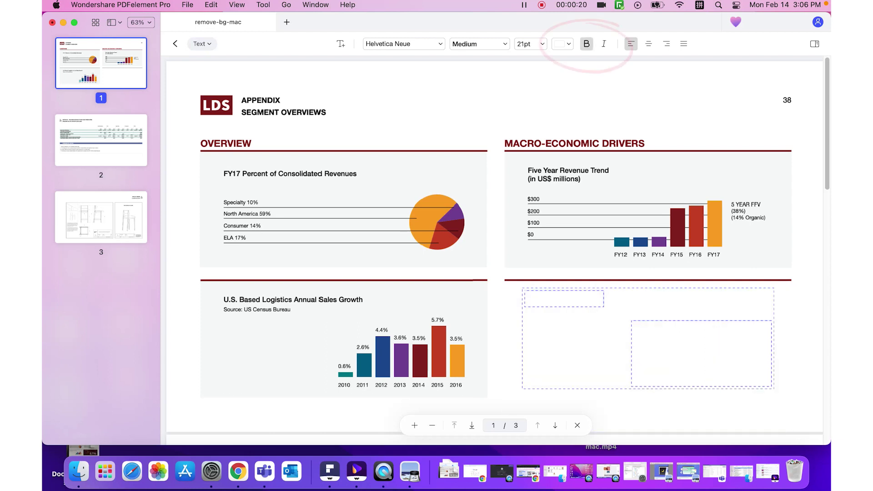
click(563, 44)
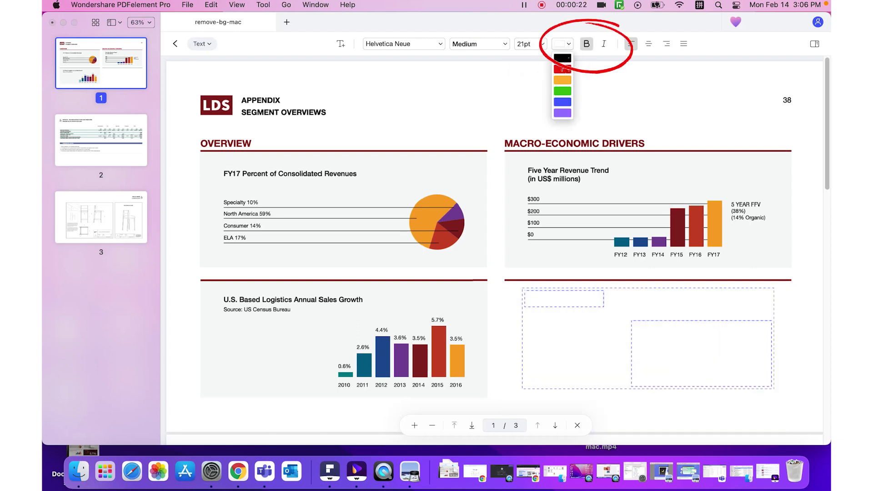
click(563, 69)
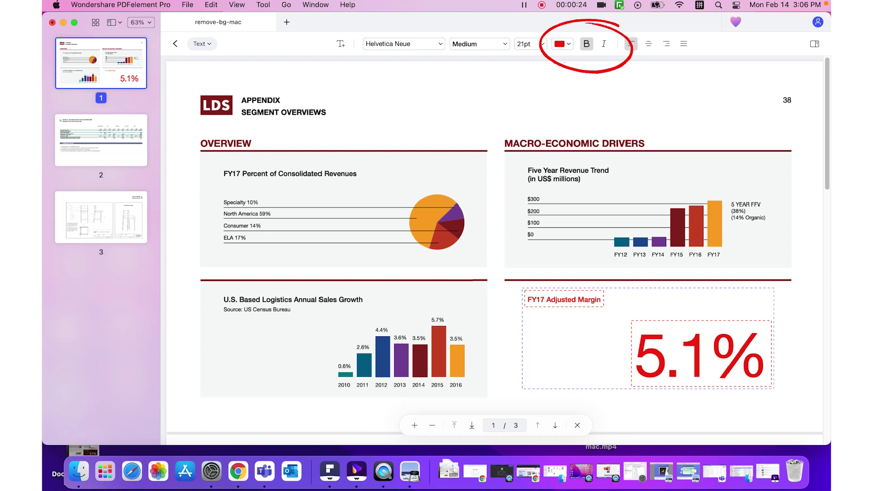